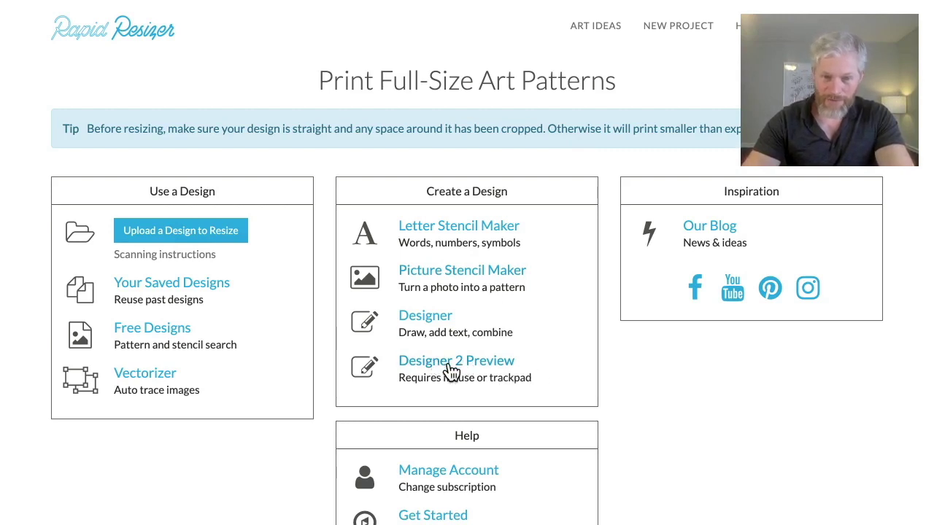
- Open the Designer 2 Preview editor on a blank grid and select the Line tool
left_click(452, 372)
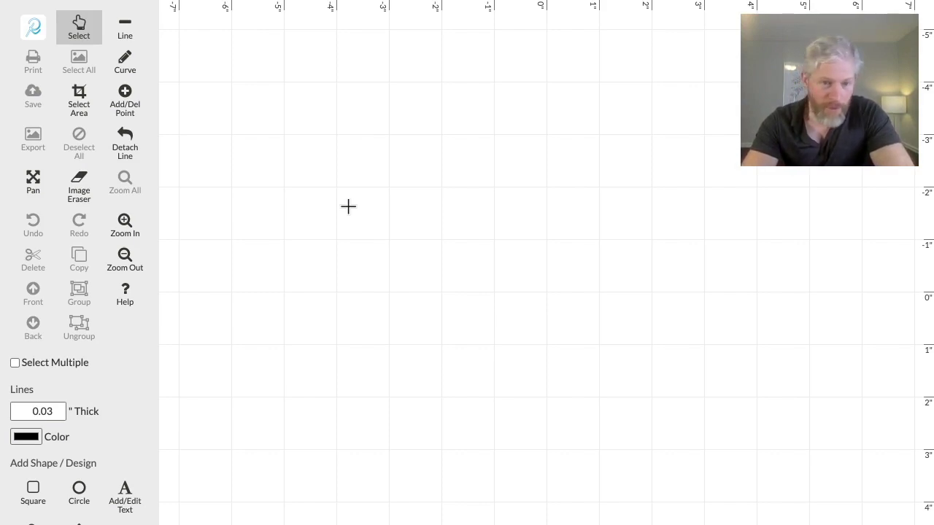
left_click(125, 29)
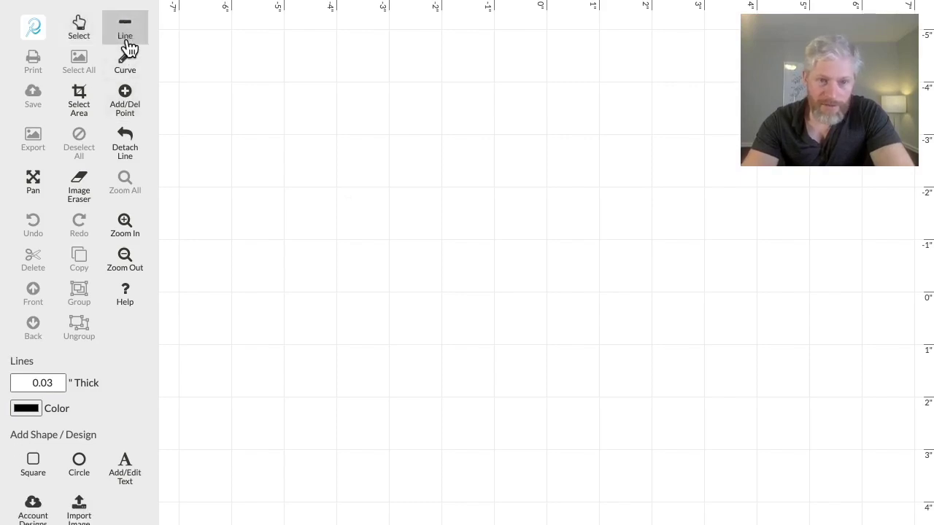
- Draw a quadrilateral and a bent two-segment line, then marquee-select the quadrilateral
mouse_move(296, 159)
left_mouse_down()
mouse_move(574, 130)
mouse_move(640, 243)
mouse_move(313, 277)
mouse_move(298, 159)
left_mouse_up()
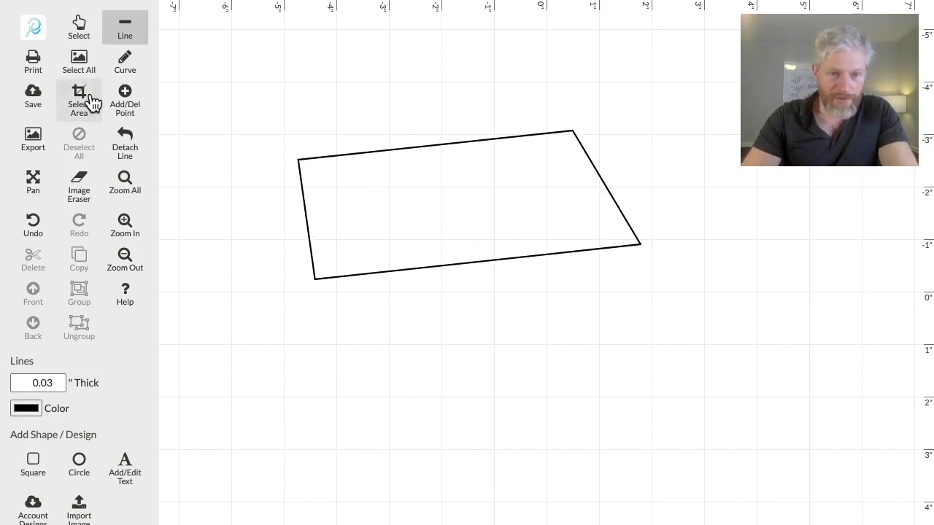
mouse_move(585, 346)
left_mouse_down()
mouse_move(810, 305)
mouse_move(810, 157)
left_mouse_up()
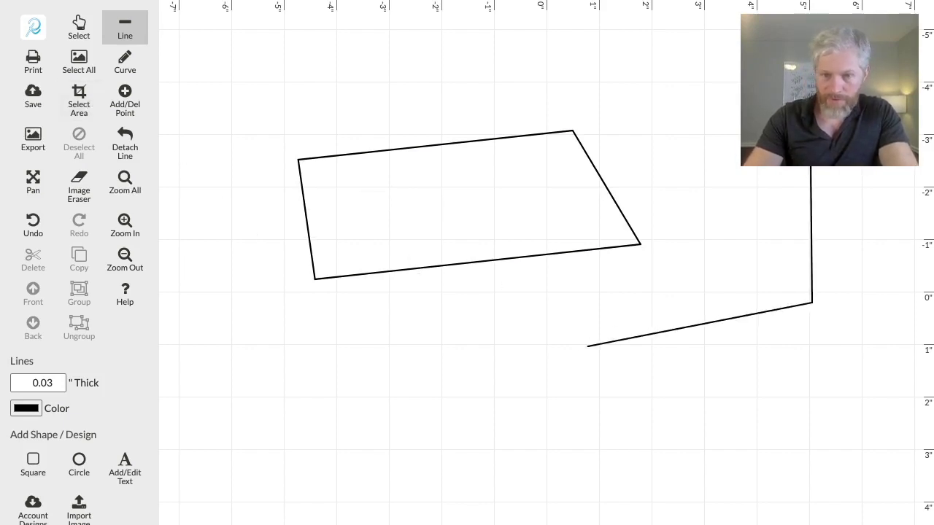
left_click(78, 27)
left_click_drag(275, 84, 662, 296)
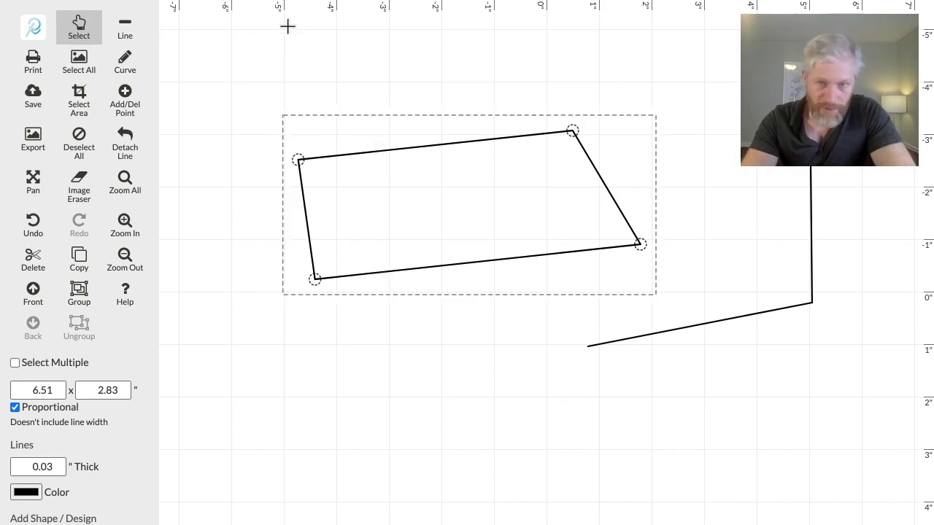
- Resize the selected quadrilateral proportionally to 7 inches wide, 3.04 inches tall
scroll(119, 423, "down", 3)
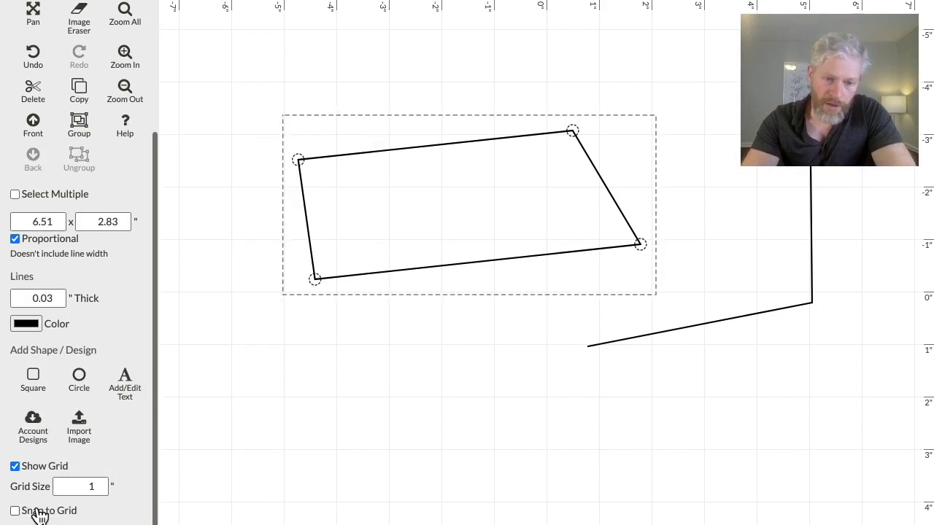
scroll(62, 307, "up", 1)
scroll(61, 306, "up", 3)
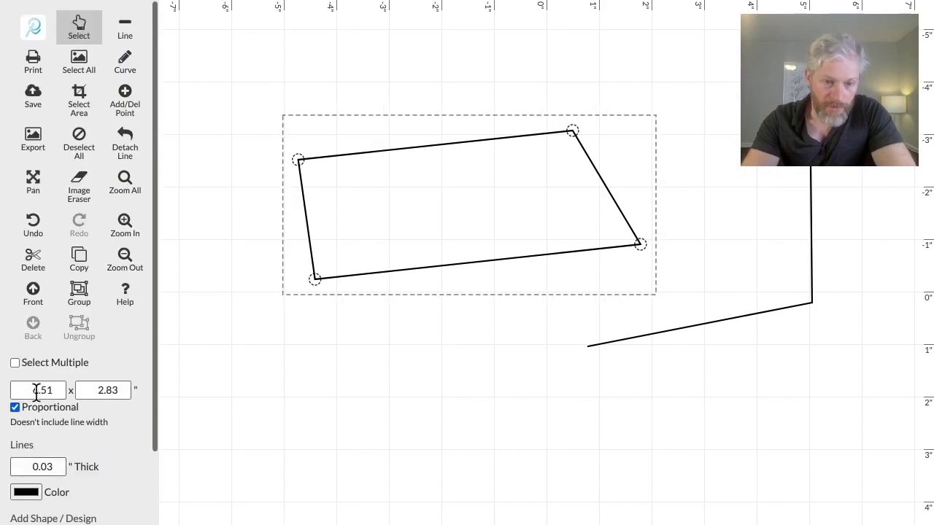
left_click_drag(31, 391, 66, 388)
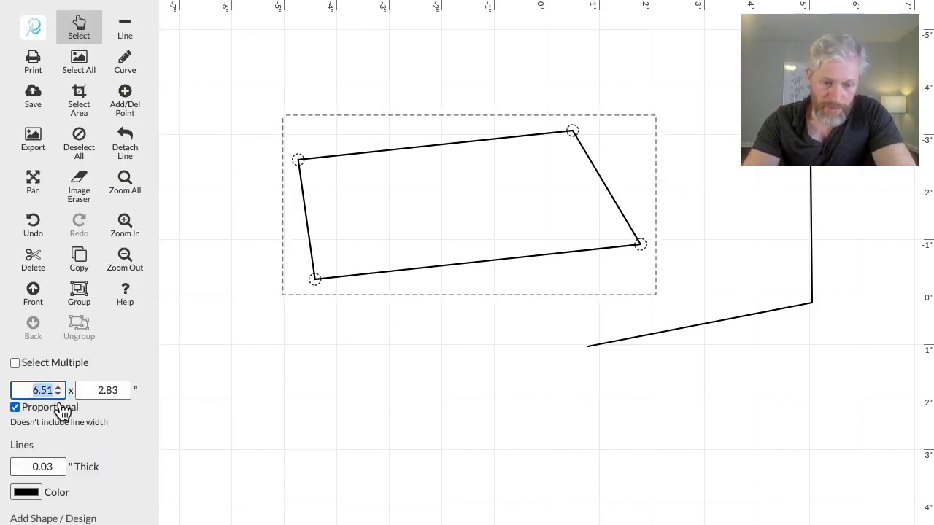
type("7")
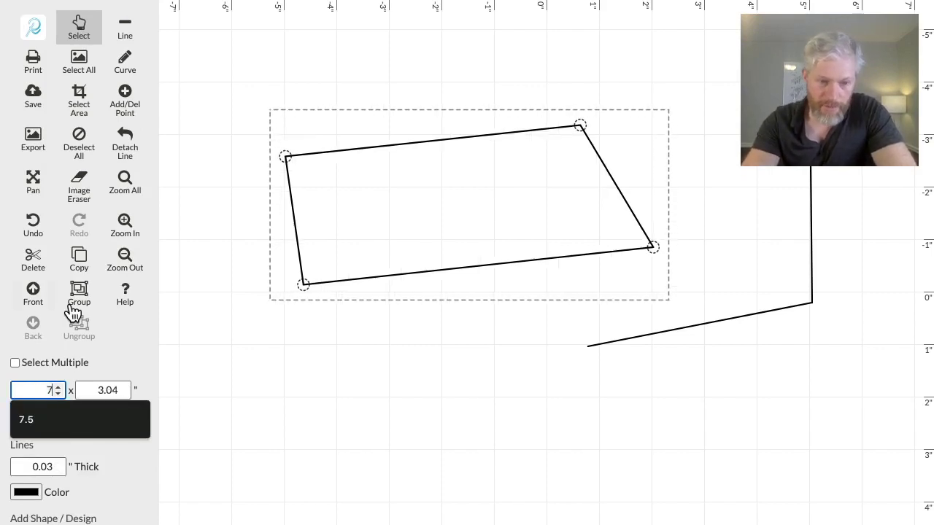
left_click(116, 360)
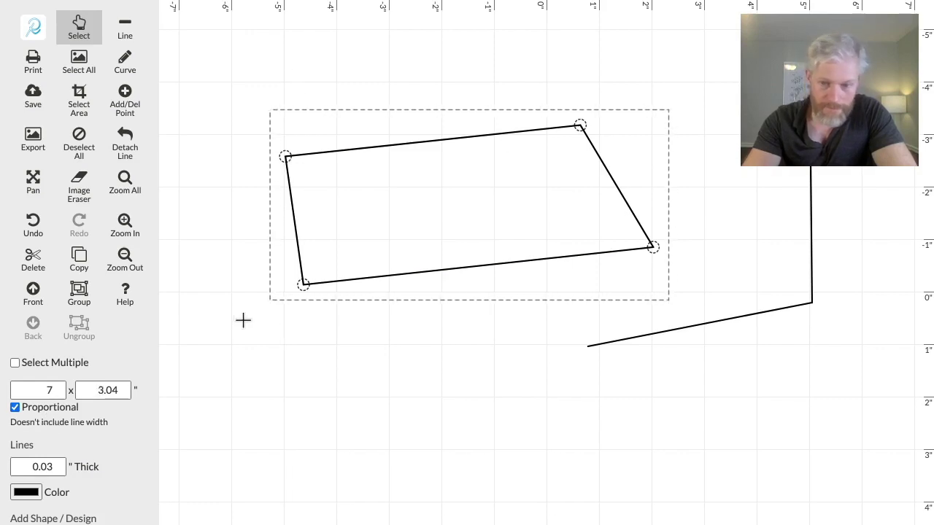
- Draw a six-point looping curve below the quadrilateral with the Curve tool
left_click(124, 64)
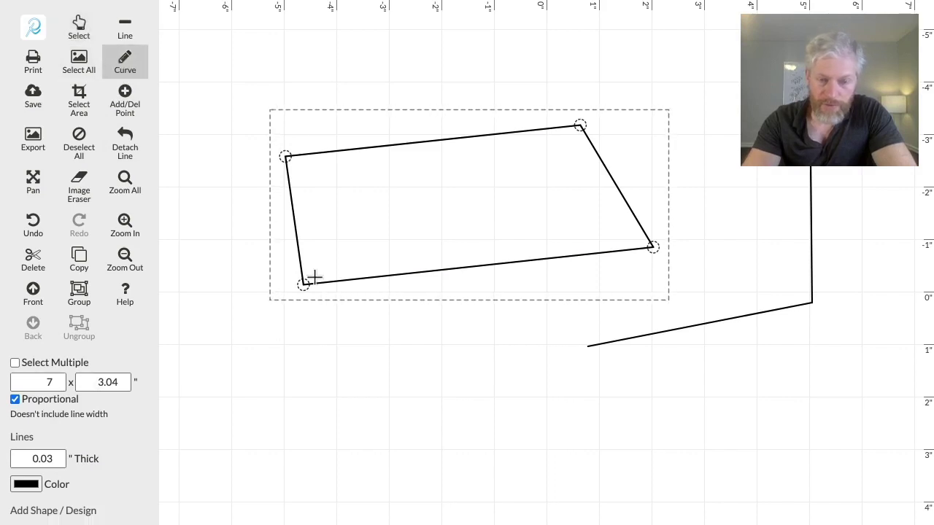
left_click(222, 355)
left_click(287, 429)
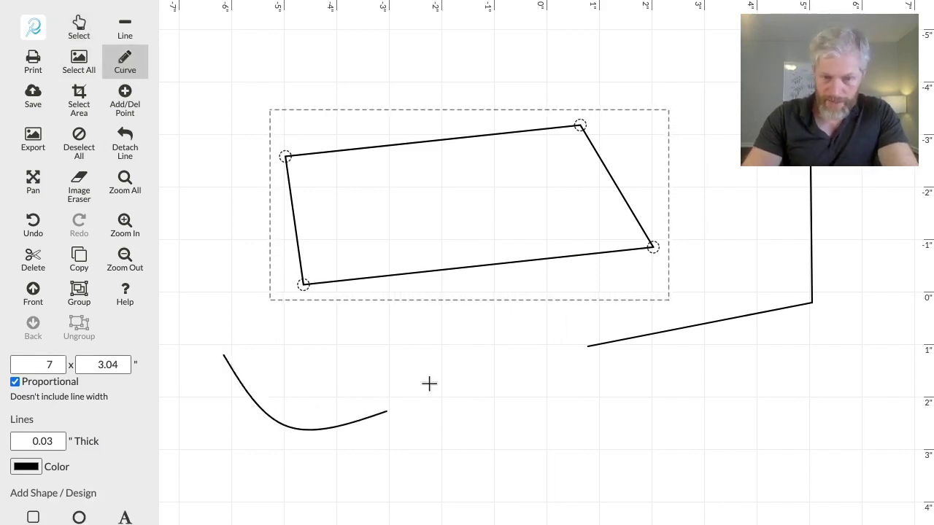
left_click(408, 370)
left_click(445, 465)
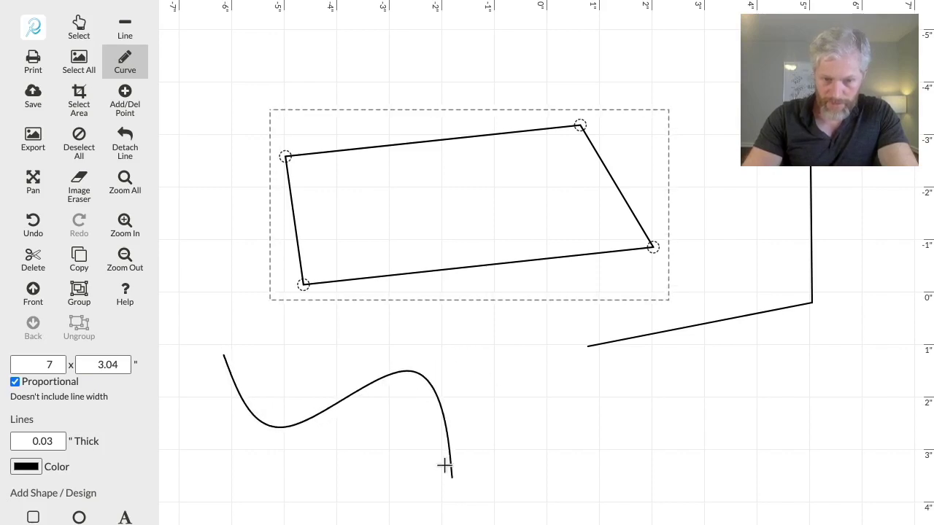
left_click(273, 492)
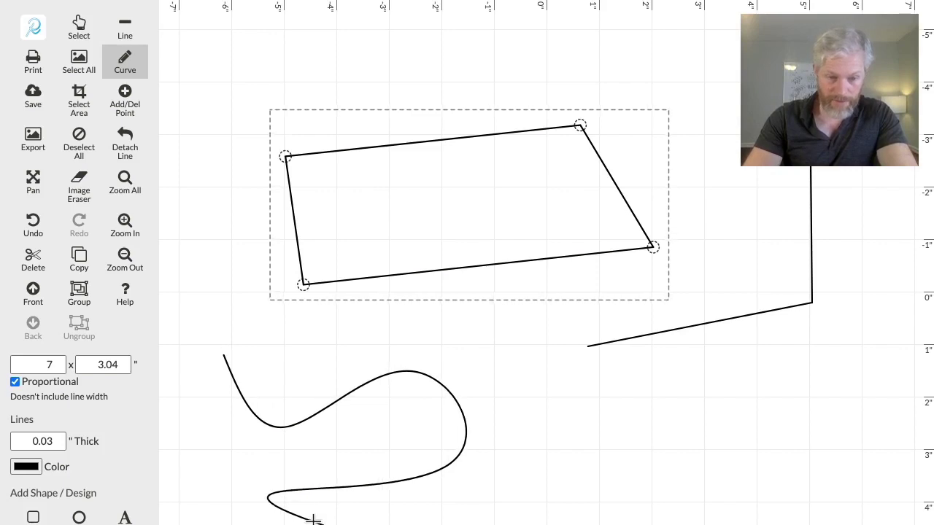
double_click(314, 520)
- Drag the curve's top control point up and right to widen its bend
left_click(79, 27)
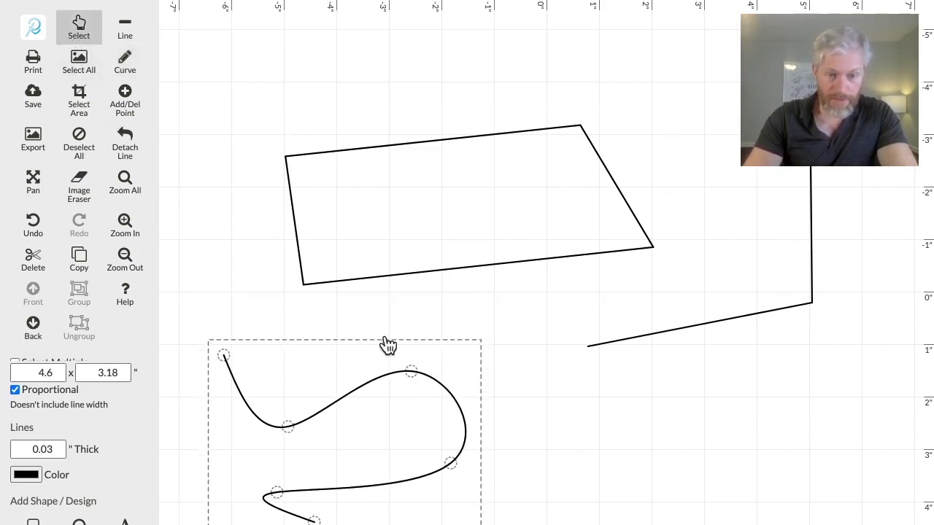
left_click_drag(408, 369, 382, 407)
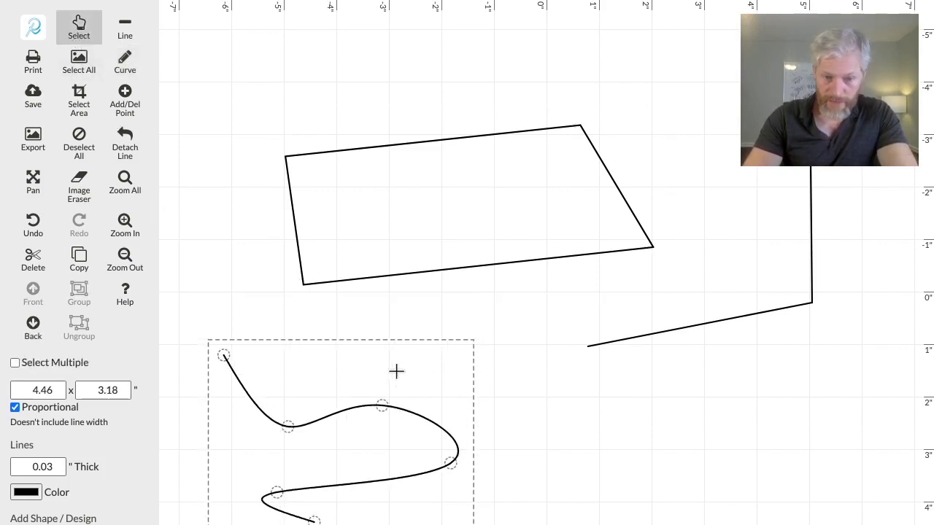
left_click_drag(379, 348, 431, 355)
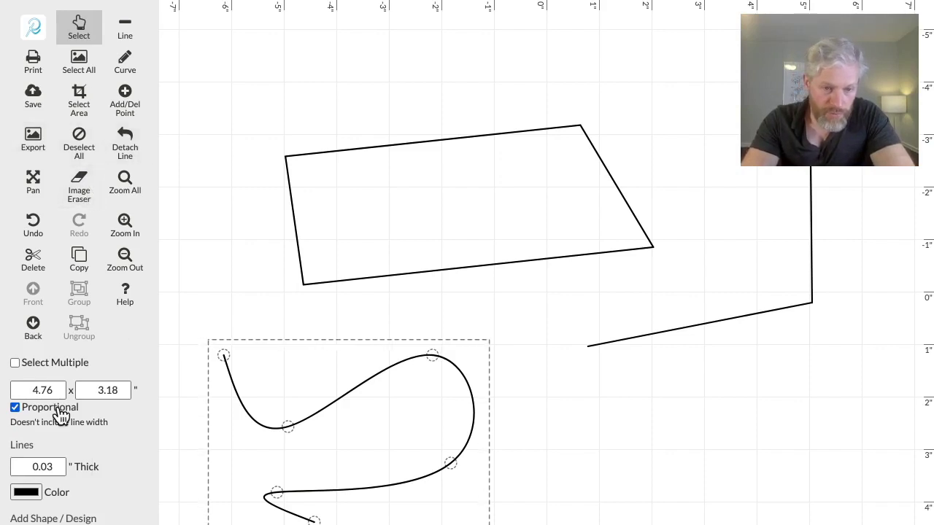
- Import the Design.png image from the Downloads folder onto the canvas
scroll(125, 463, "down", 3)
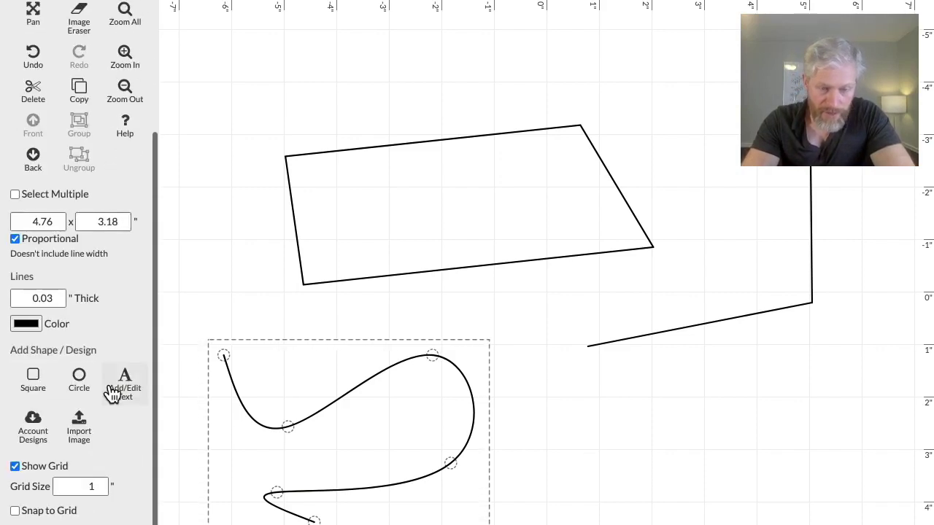
left_click(83, 443)
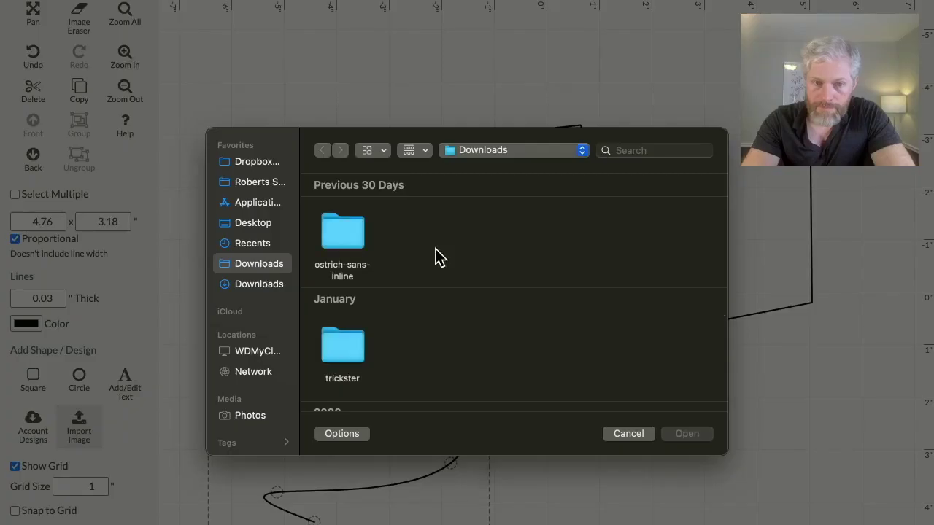
left_click(251, 288)
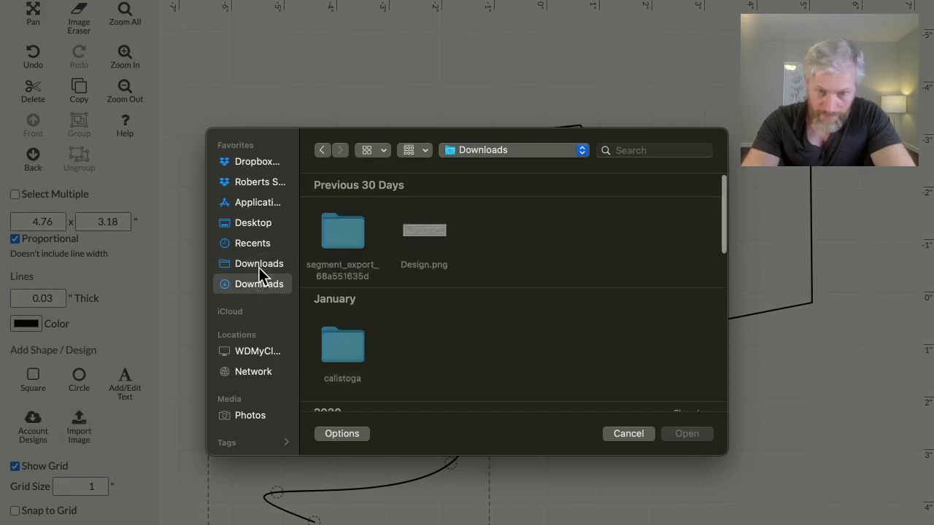
left_click(434, 228)
double_click(434, 228)
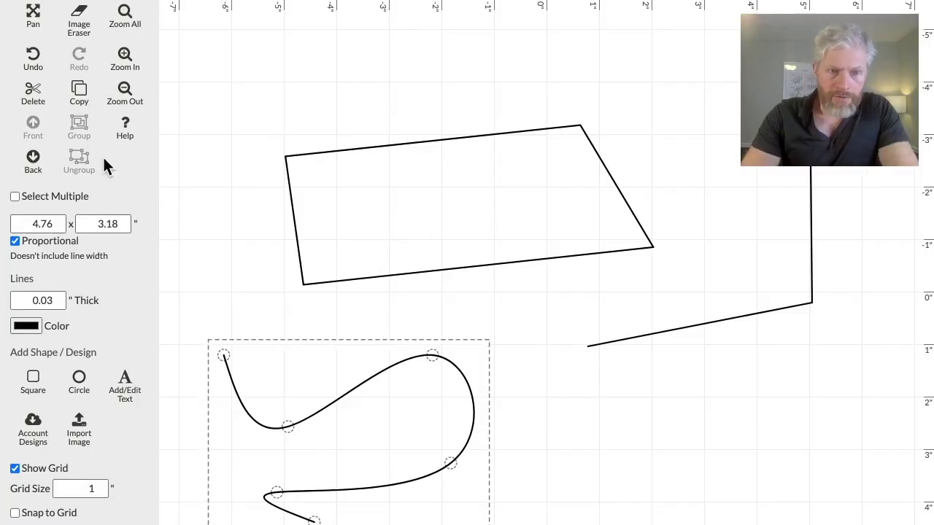
- Paste the Trickster outline lettering and widen it proportionally to 14 by 3.06 inches
scroll(103, 155, "up", 3)
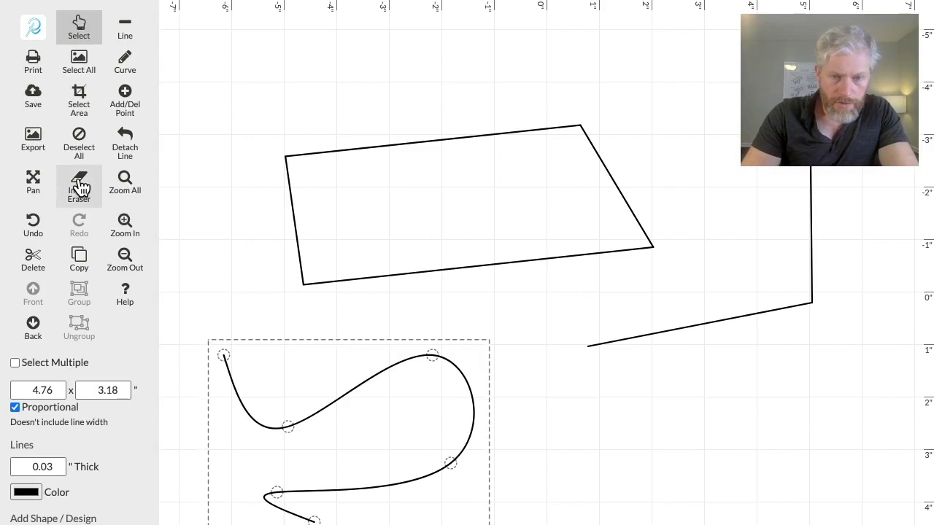
key("ctrl+v")
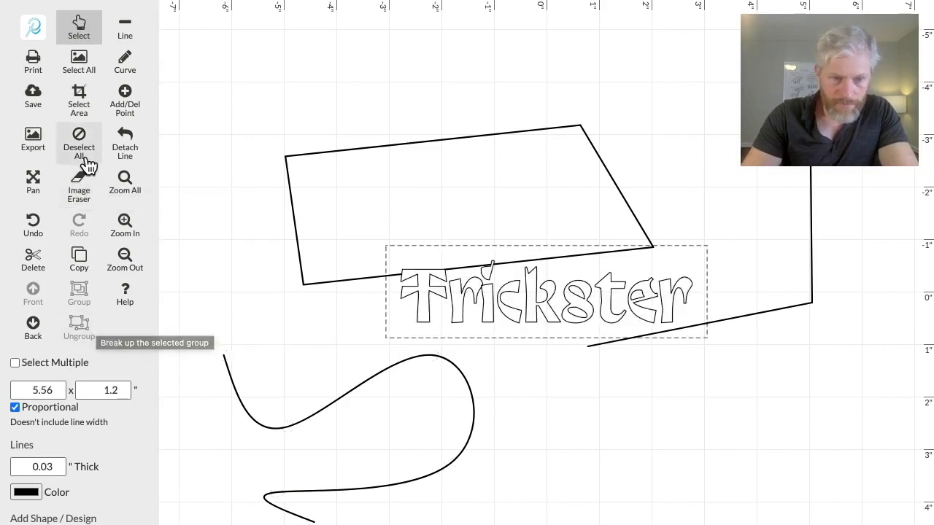
left_click(58, 386)
left_click(58, 386)
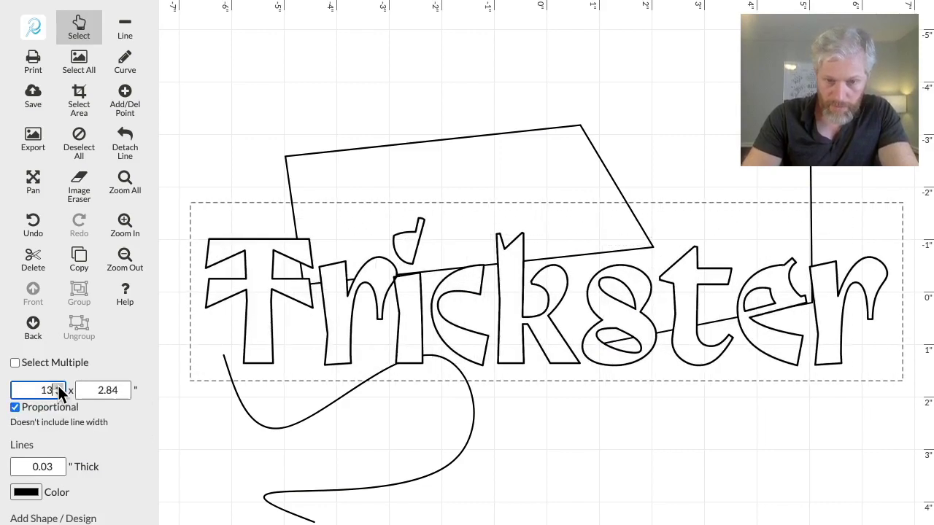
left_click(58, 386)
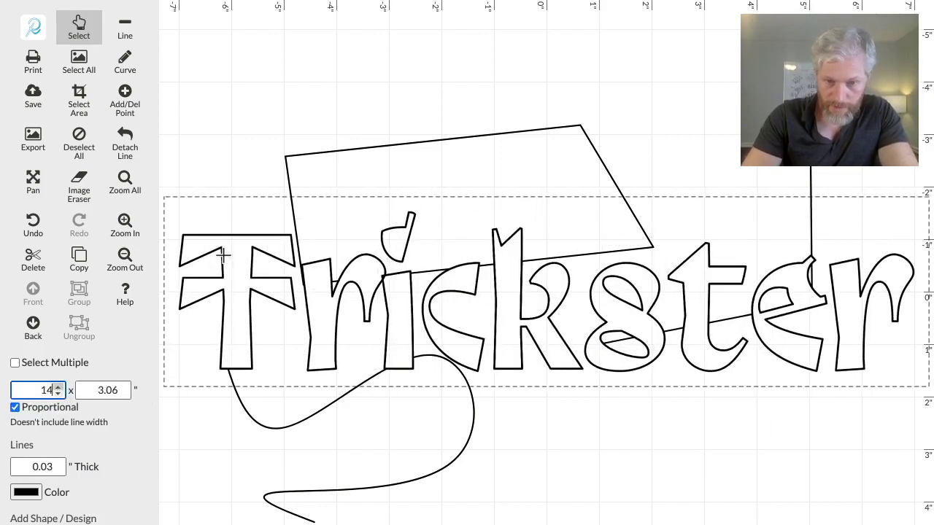
left_click(80, 182)
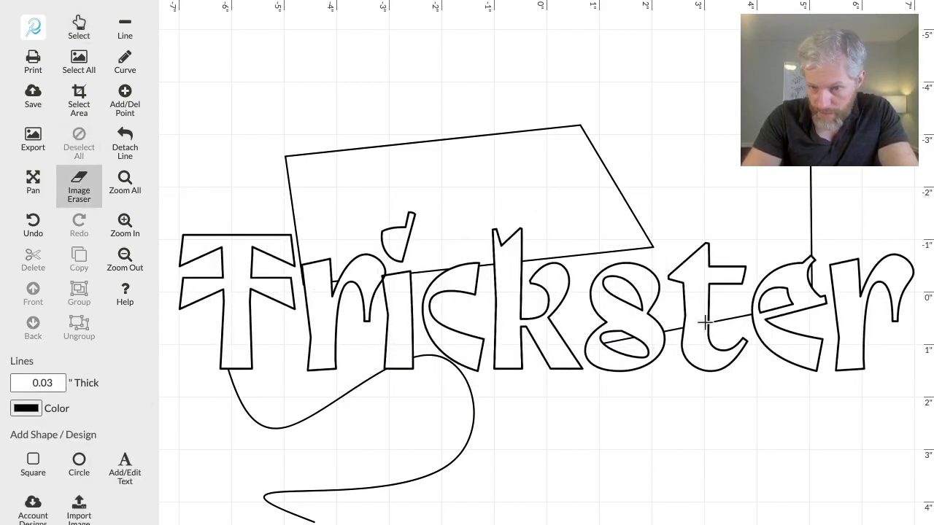
- Zoom in on the lettering and erase part of the 8's upper inner-loop stroke
left_click(126, 228)
left_click(126, 228)
left_click(126, 228)
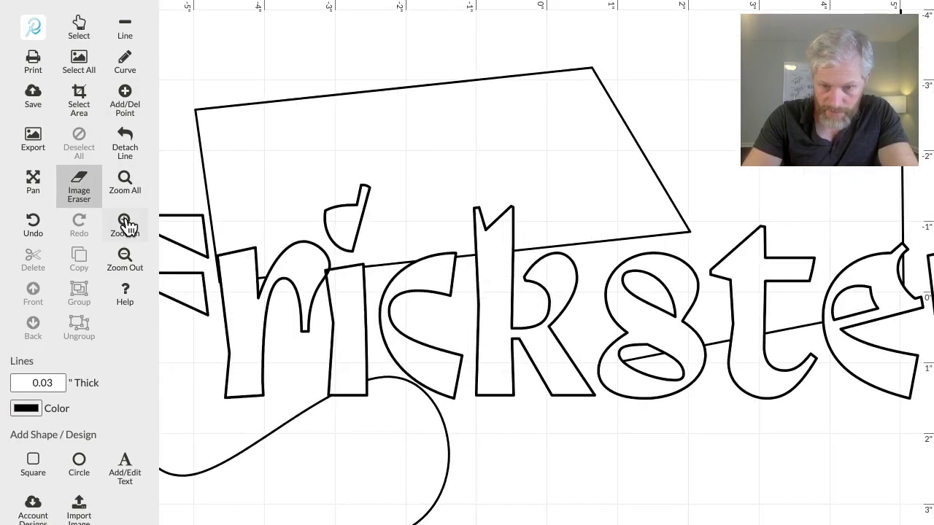
left_click(125, 228)
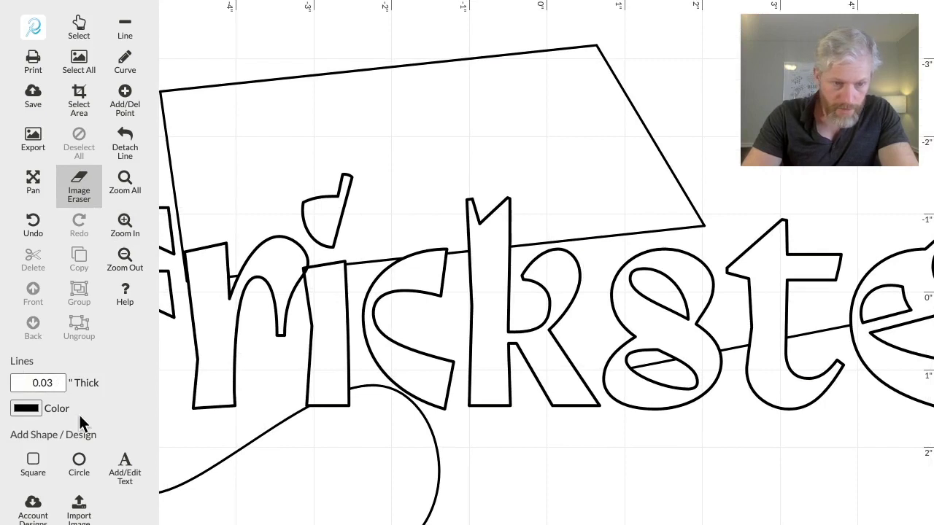
left_click_drag(660, 272, 673, 281)
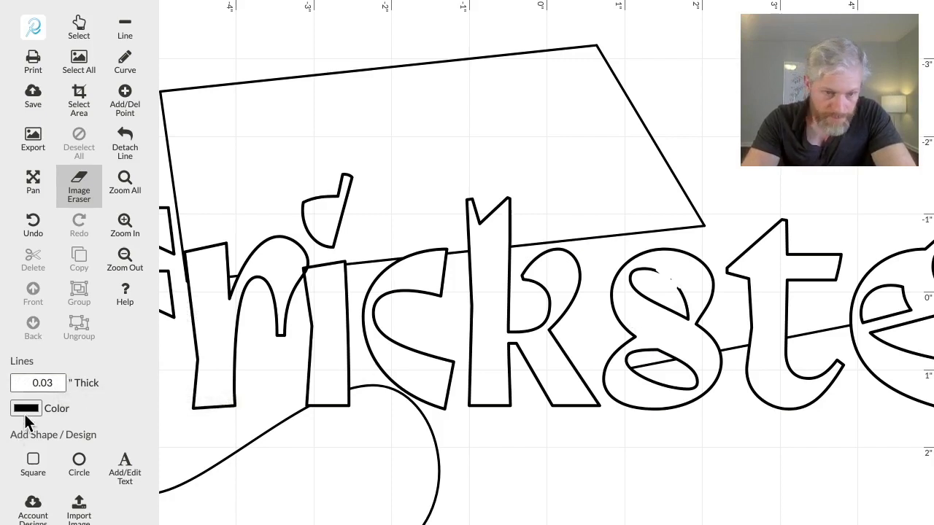
- Set eraser line thickness to 0.08, erase the remaining inner stroke, then fit everything in view
left_click(57, 379)
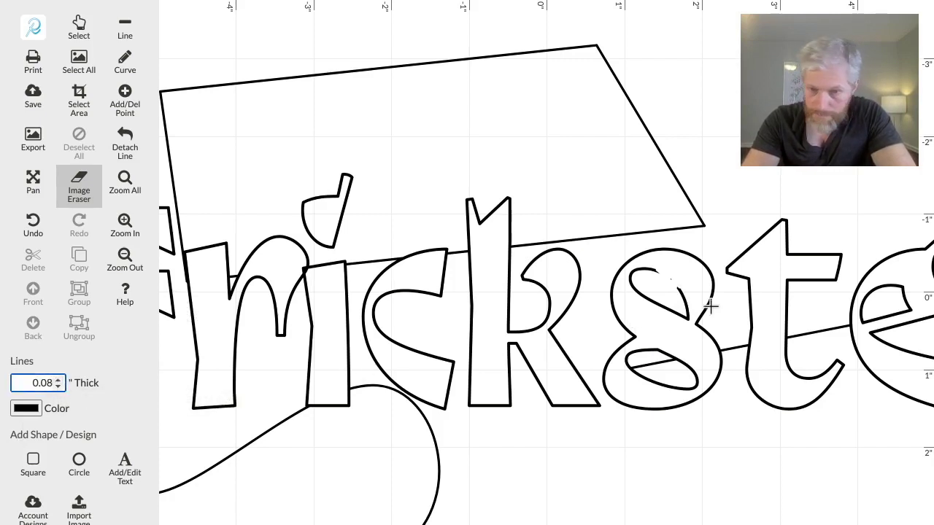
left_click(675, 285)
mouse_move(682, 305)
left_mouse_down()
mouse_move(632, 284)
mouse_move(634, 272)
mouse_move(661, 276)
mouse_move(631, 273)
mouse_move(630, 284)
mouse_move(633, 270)
mouse_move(671, 278)
mouse_move(653, 299)
mouse_move(673, 308)
mouse_move(651, 302)
mouse_move(688, 319)
left_mouse_up()
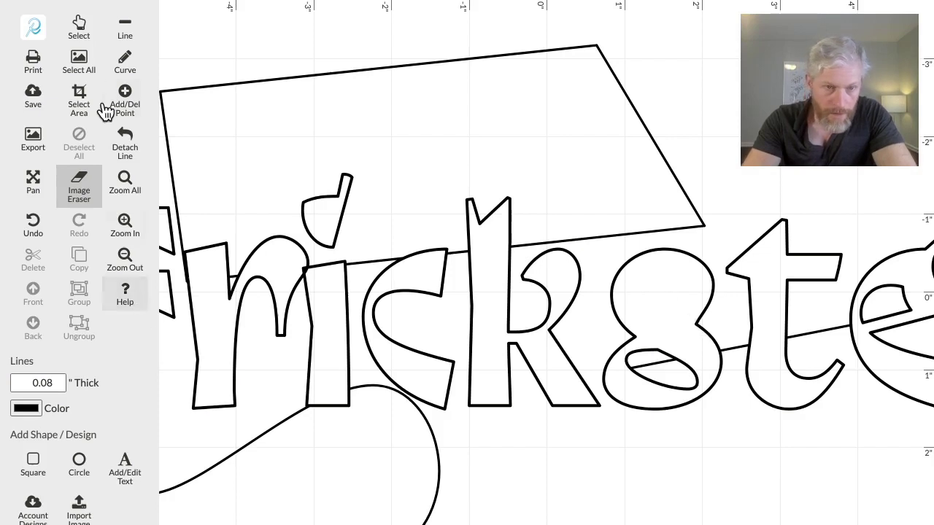
key("ctrl+z")
left_click(44, 230)
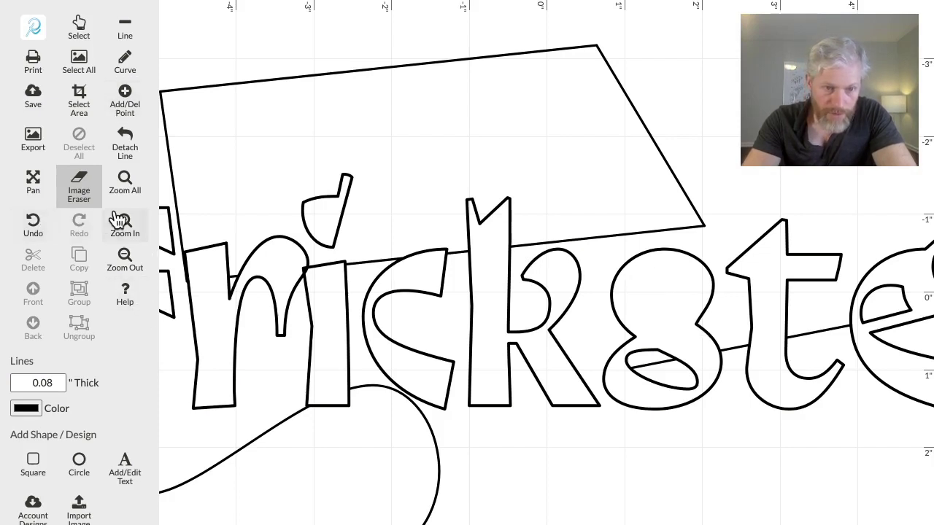
left_click(122, 181)
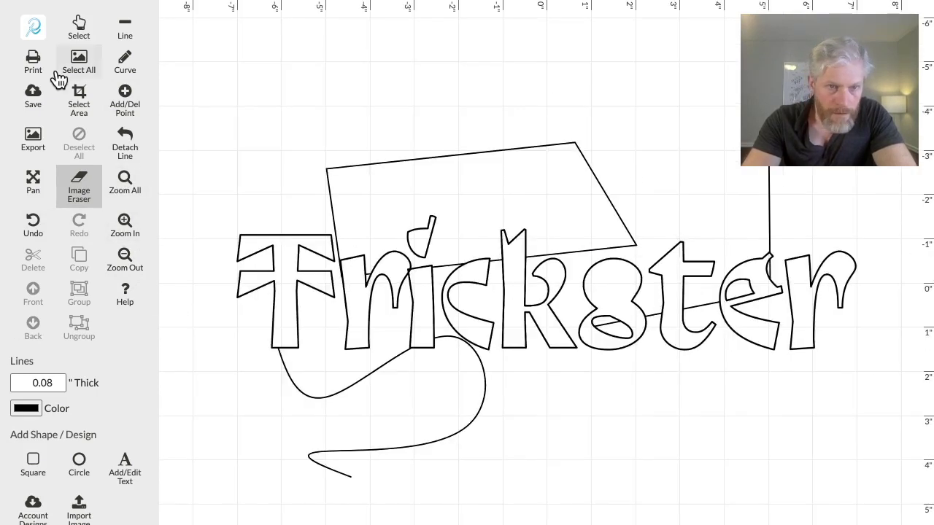
- Select the vertical line and move it up and to the left
left_click(79, 29)
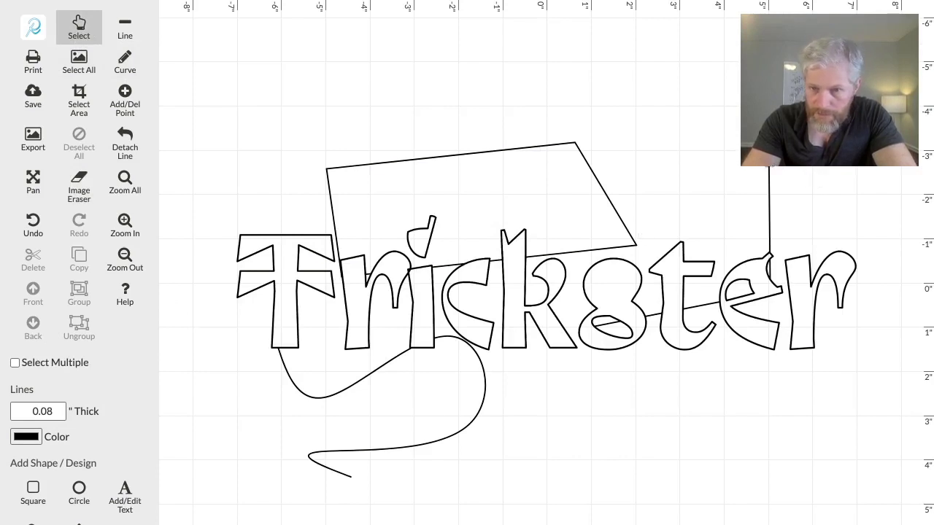
left_click(769, 111)
left_click_drag(763, 112, 712, 100)
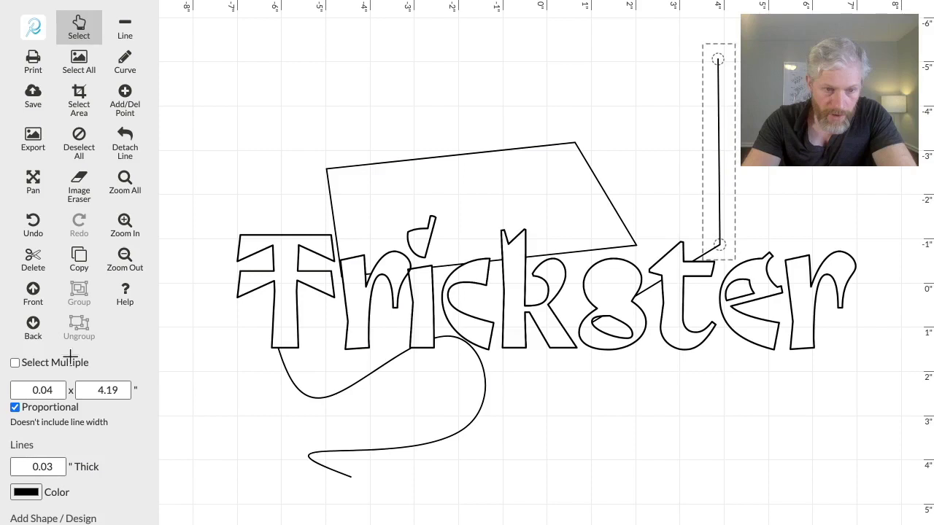
- Thicken the vertical line to 0.11 inches
left_click(59, 463)
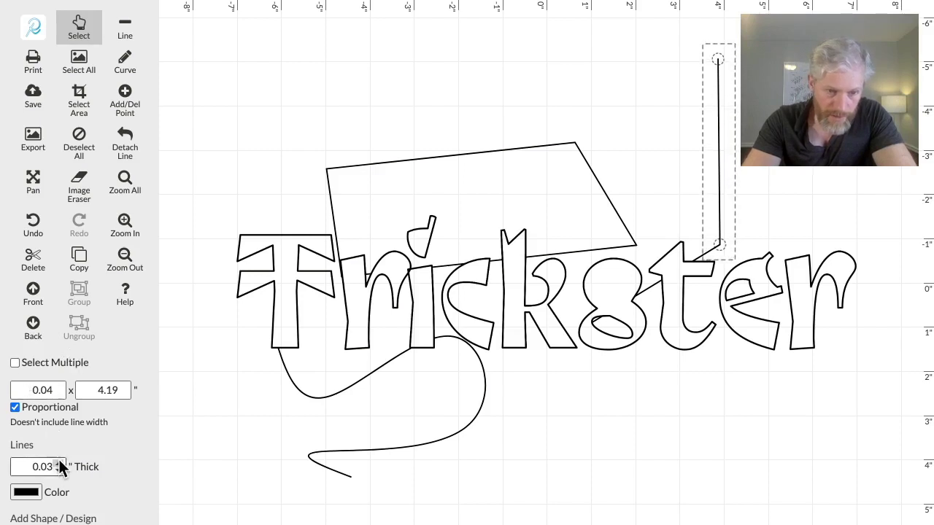
left_click(59, 463)
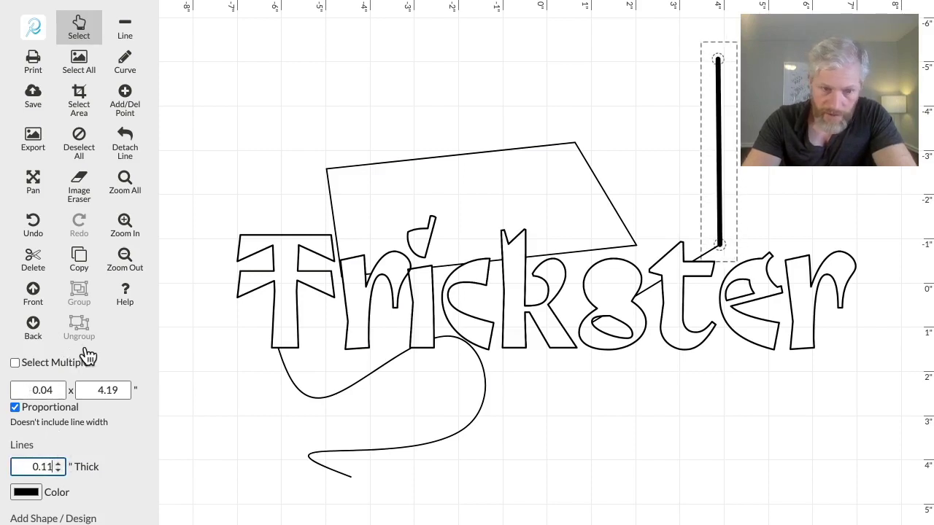
left_click(119, 447)
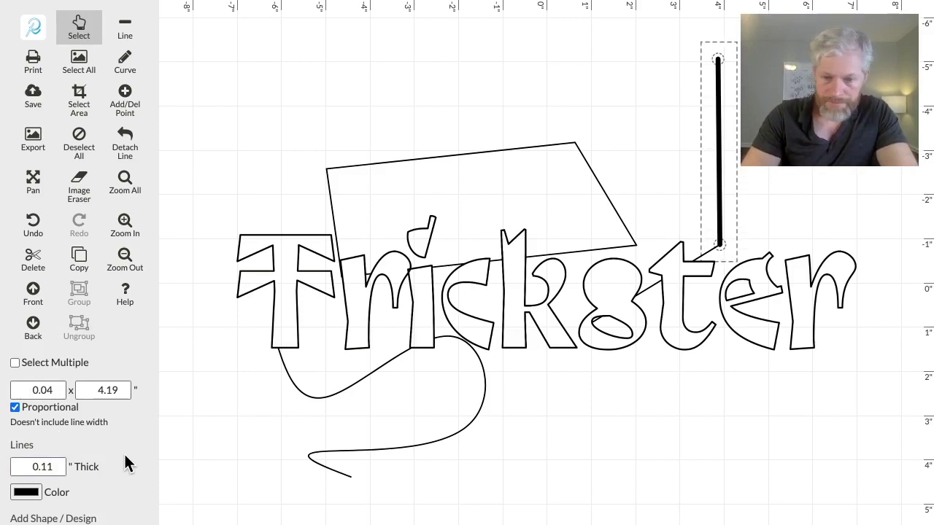
scroll(119, 439, "down", 3)
scroll(119, 439, "up", 3)
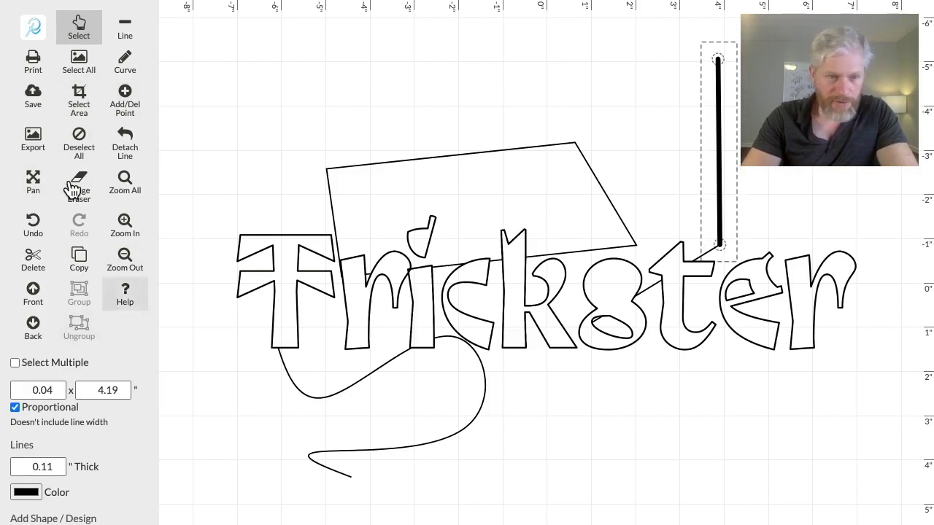
- Send the design to the Customize & Resize page and expand its Print options
left_click(35, 67)
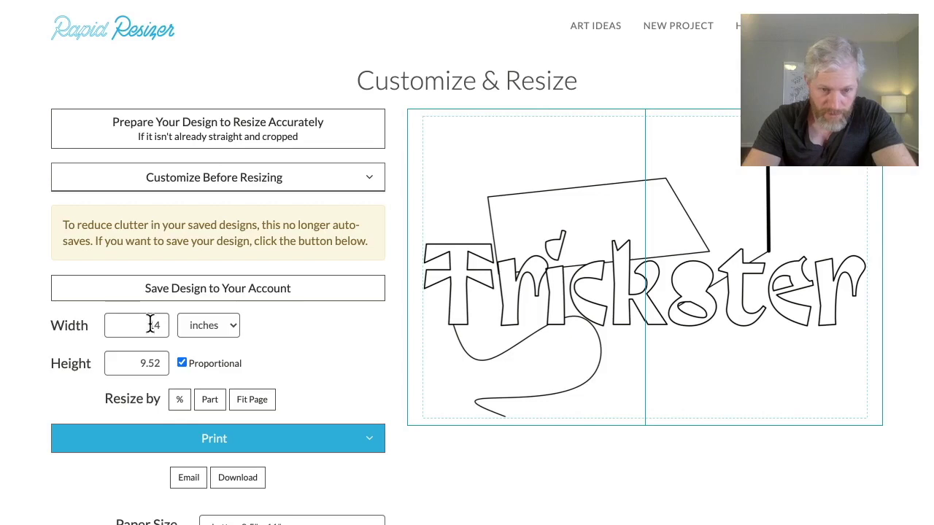
left_click(279, 440)
- Proceed to the browser print preview showing all pages and one copy
left_click(226, 453)
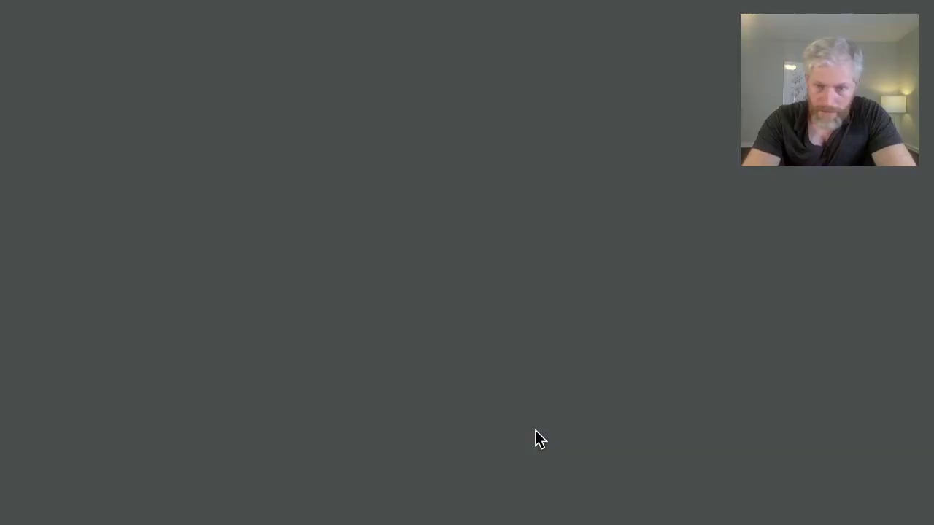